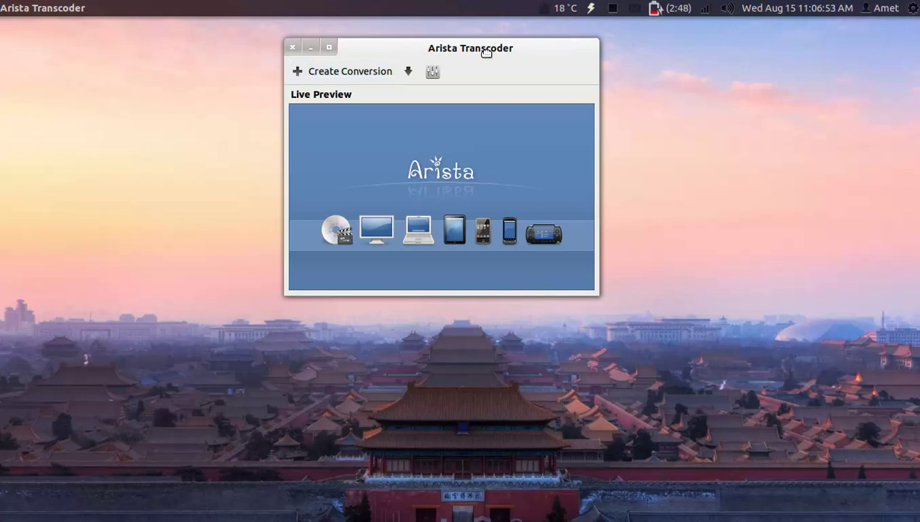
Review the general preferences for sources, live preview and device preset reset, and close them unchanged
{"action": "left_click_drag", "start_coordinate": [484, 51], "coordinate": [478, 84]}
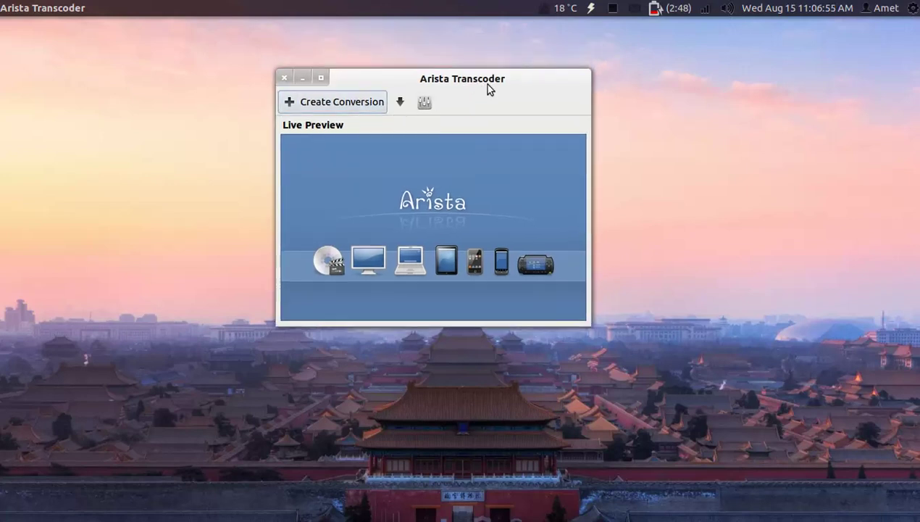
{"action": "left_click", "coordinate": [424, 104]}
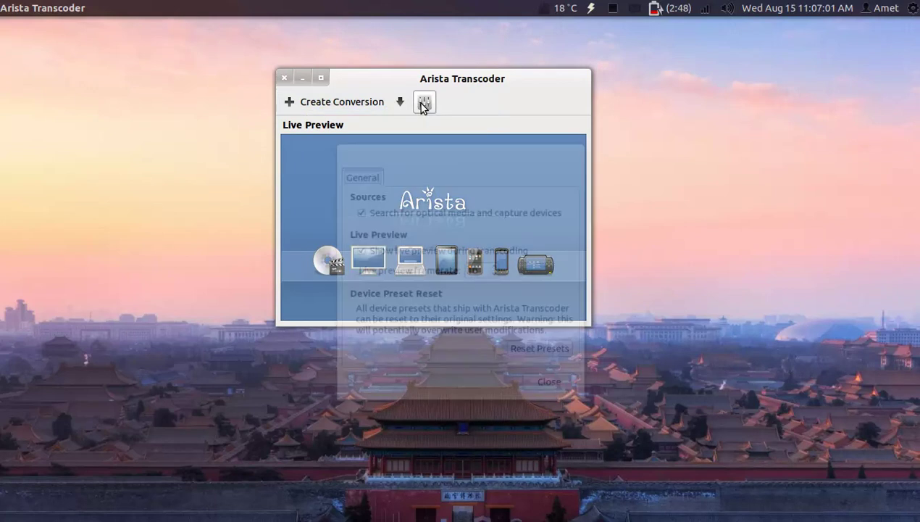
{"action": "left_click_drag", "start_coordinate": [440, 149], "coordinate": [429, 126]}
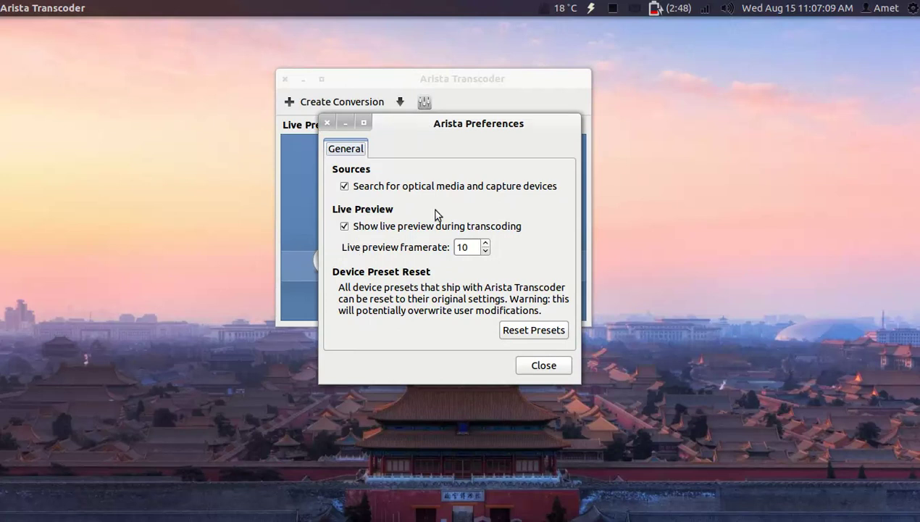
{"action": "left_click", "coordinate": [329, 122]}
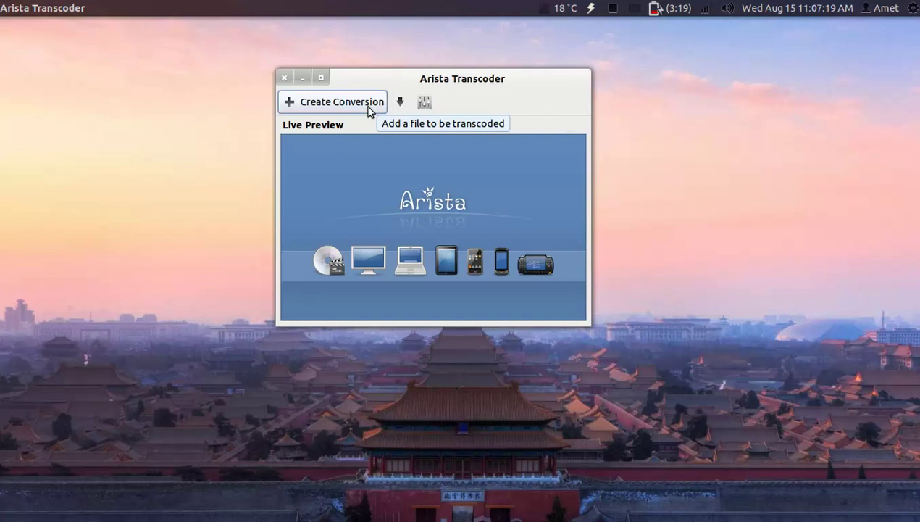
Examine the whole list of device presets available for a new conversion in an enlarged dialog, and close it without creating one
{"action": "left_click", "coordinate": [368, 110]}
{"action": "left_click_drag", "start_coordinate": [409, 150], "coordinate": [349, 74]}
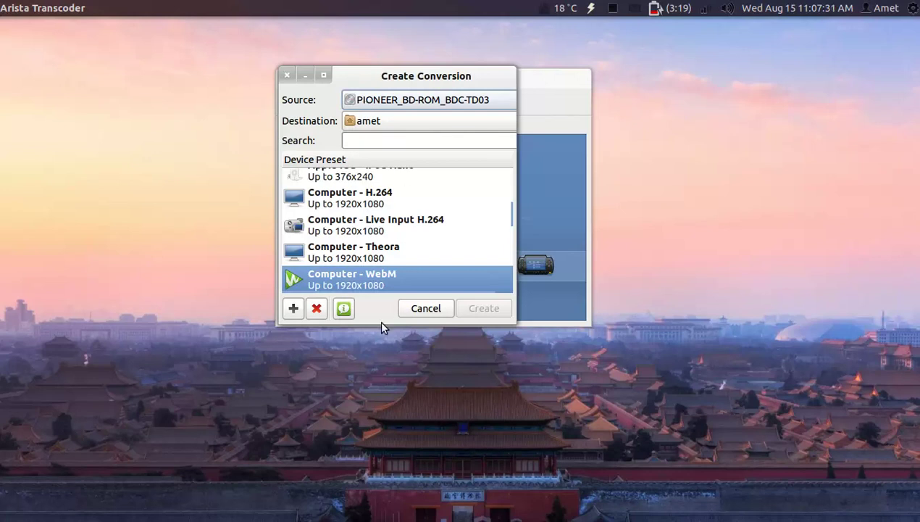
{"action": "left_click_drag", "start_coordinate": [396, 324], "coordinate": [397, 480]}
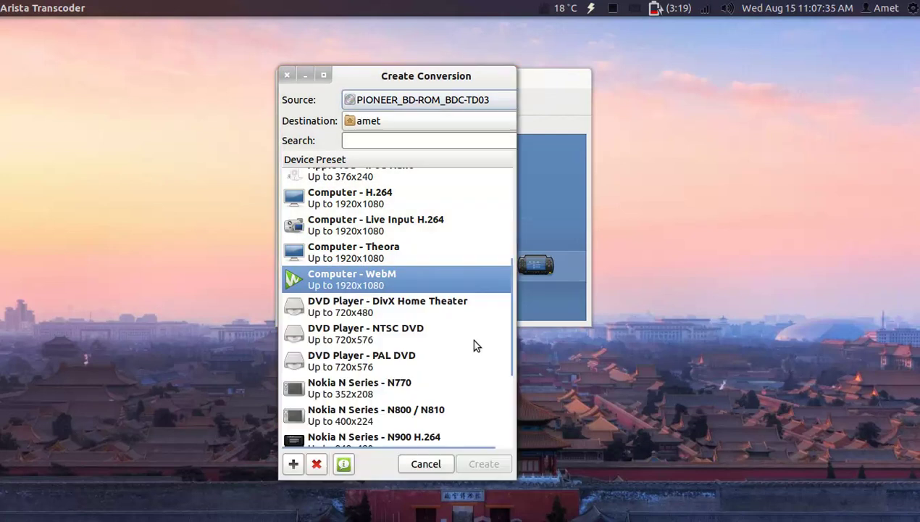
{"action": "left_click_drag", "start_coordinate": [512, 308], "coordinate": [510, 199]}
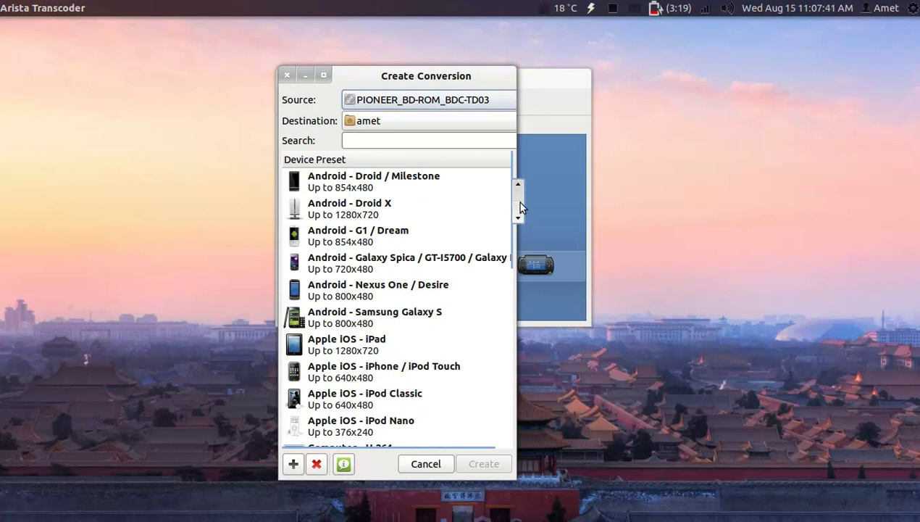
{"action": "scroll", "coordinate": [520, 227], "scroll_direction": "down", "scroll_amount": 1}
{"action": "left_click_drag", "start_coordinate": [520, 227], "coordinate": [515, 274]}
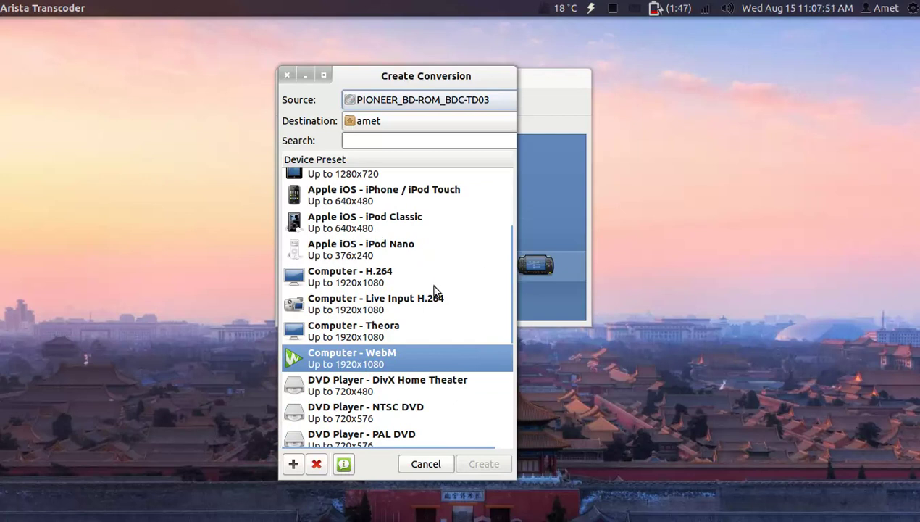
{"action": "left_click_drag", "start_coordinate": [513, 264], "coordinate": [503, 339]}
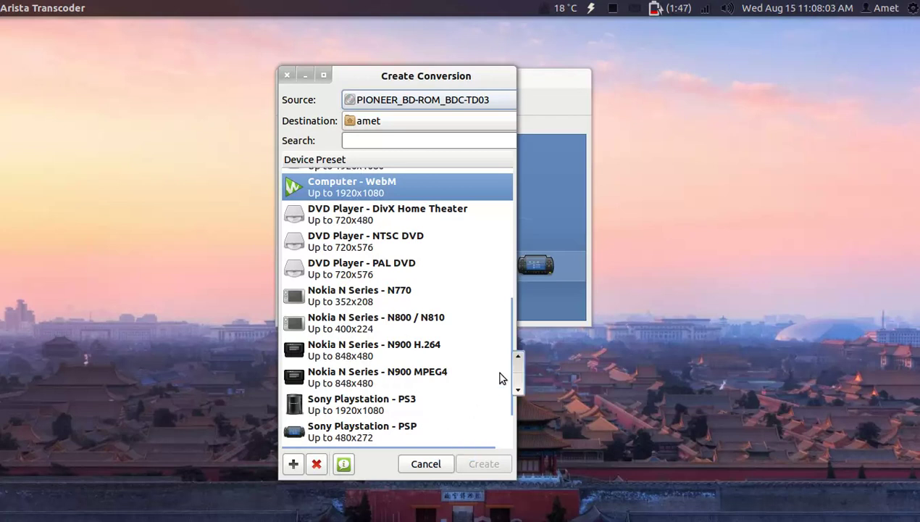
{"action": "left_click", "coordinate": [287, 75]}
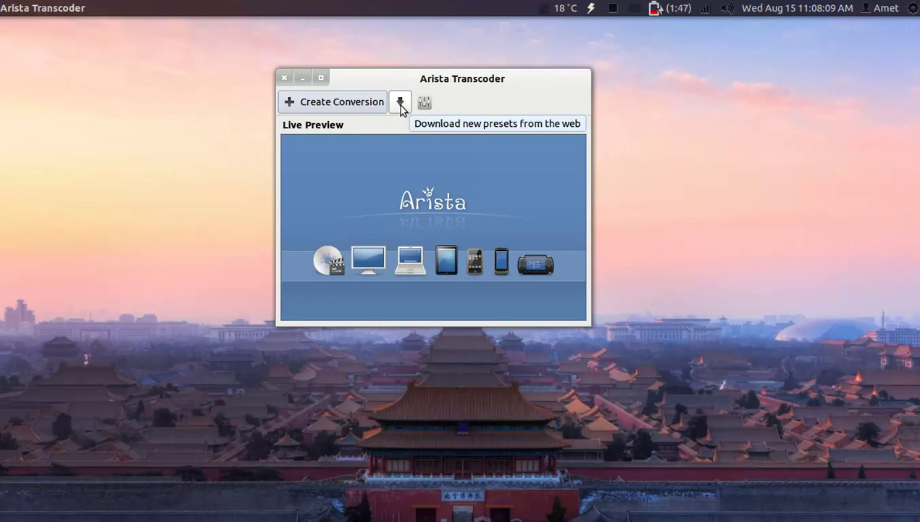
Switch to Chromium, look through the downloadable device presets on transcoder.org/presets, and return to Arista Transcoder
{"action": "mouse_move", "coordinate": [2, 173]}
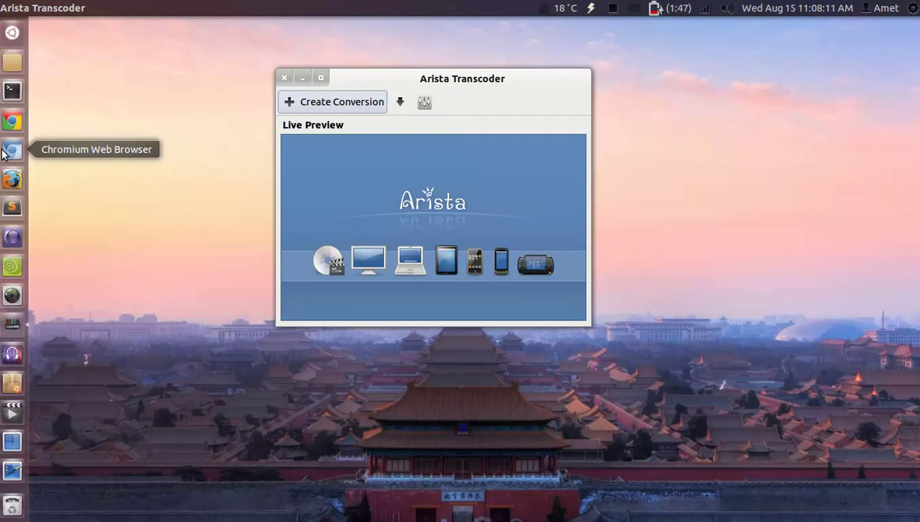
{"action": "left_click", "coordinate": [2, 153]}
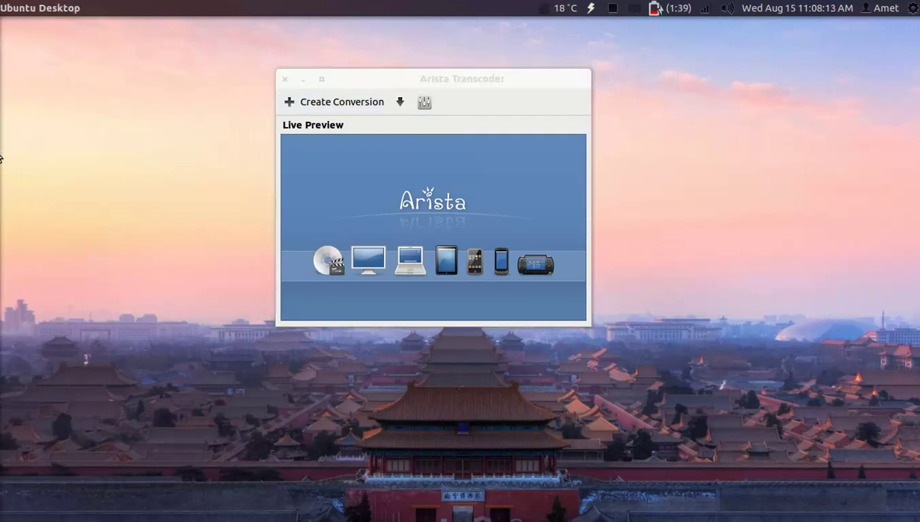
{"action": "left_click", "coordinate": [3, 149]}
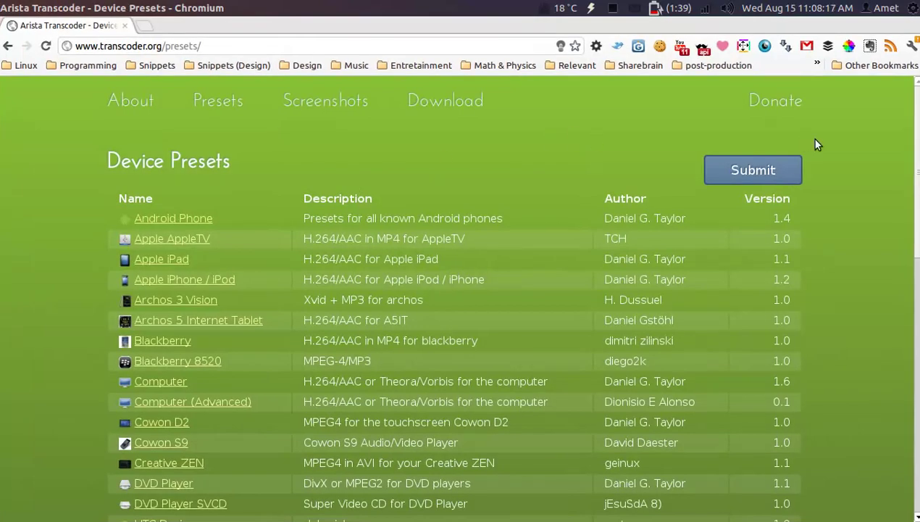
{"action": "scroll", "coordinate": [892, 117], "scroll_direction": "down", "scroll_amount": 3}
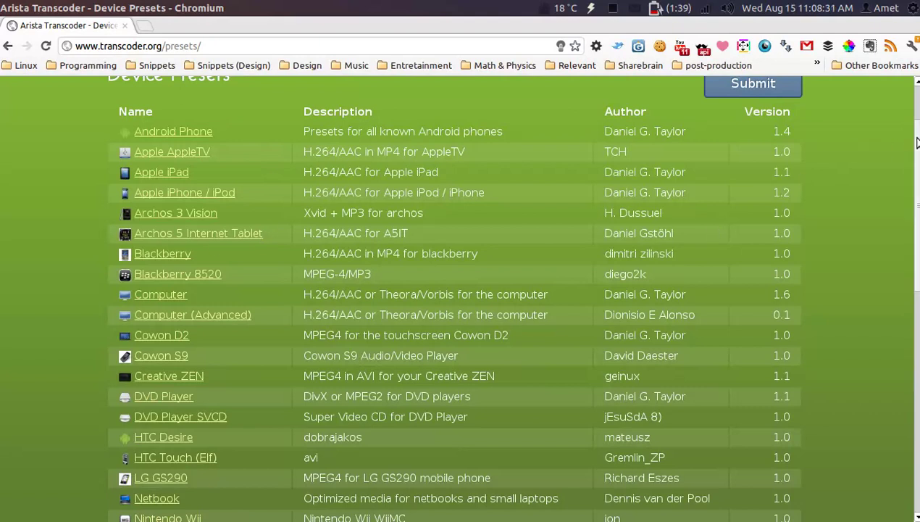
{"action": "scroll", "coordinate": [902, 166], "scroll_direction": "down", "scroll_amount": 3}
{"action": "scroll", "coordinate": [895, 255], "scroll_direction": "down", "scroll_amount": 1}
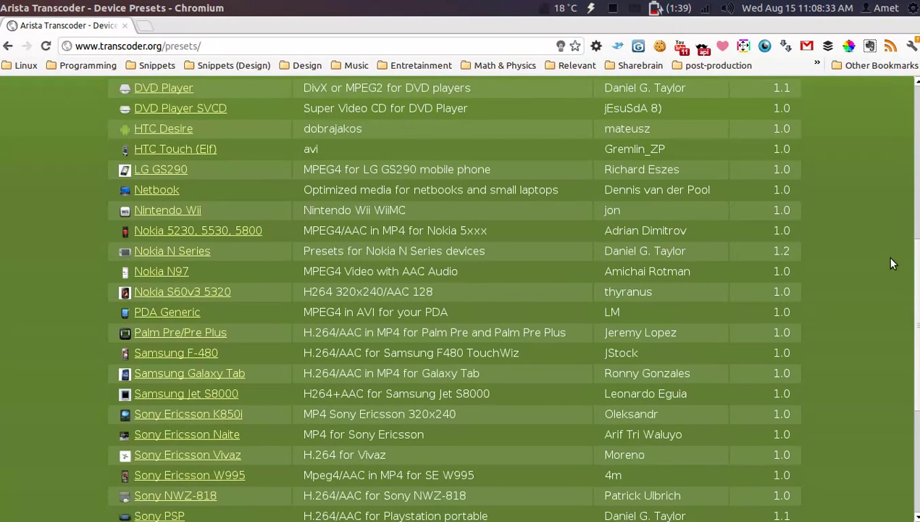
{"action": "scroll", "coordinate": [890, 269], "scroll_direction": "down", "scroll_amount": 2}
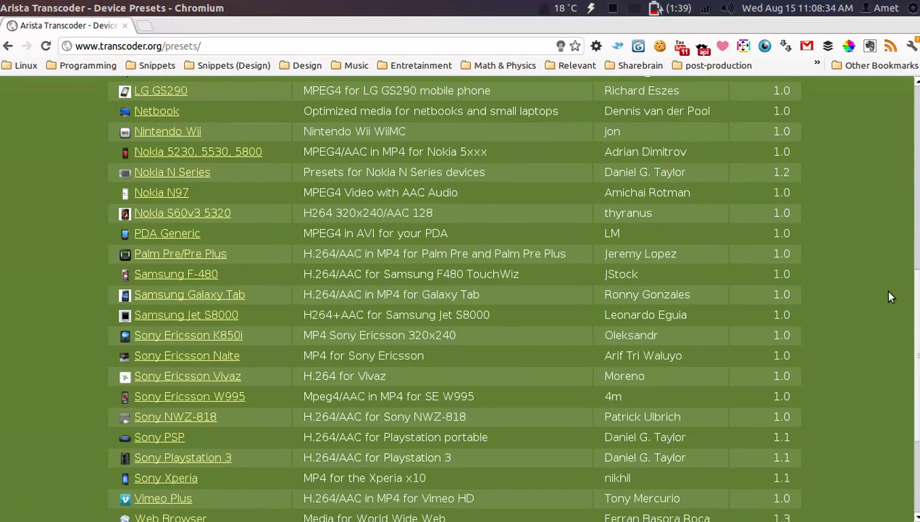
{"action": "scroll", "coordinate": [885, 310], "scroll_direction": "down", "scroll_amount": 1}
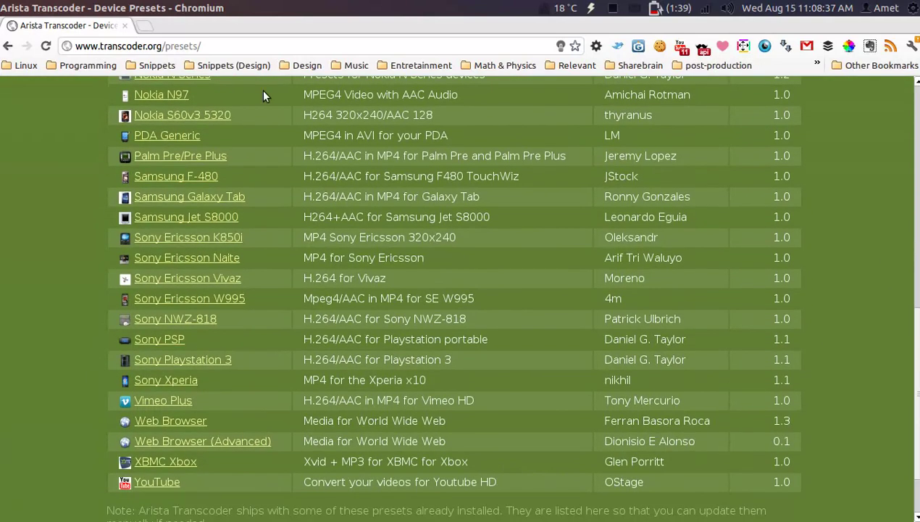
{"action": "left_click", "coordinate": [21, 8]}
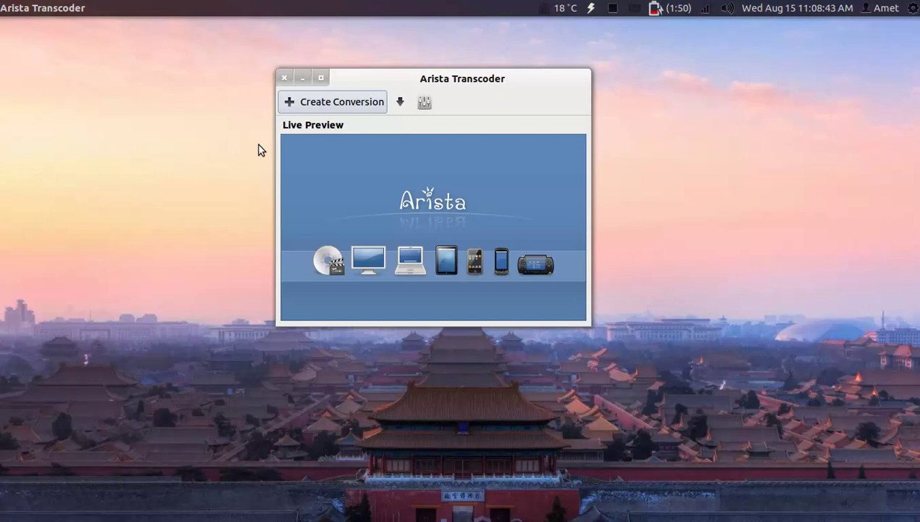
Start a new conversion with the video file Cal.ogv from the home folder as its source
{"action": "left_click", "coordinate": [331, 100]}
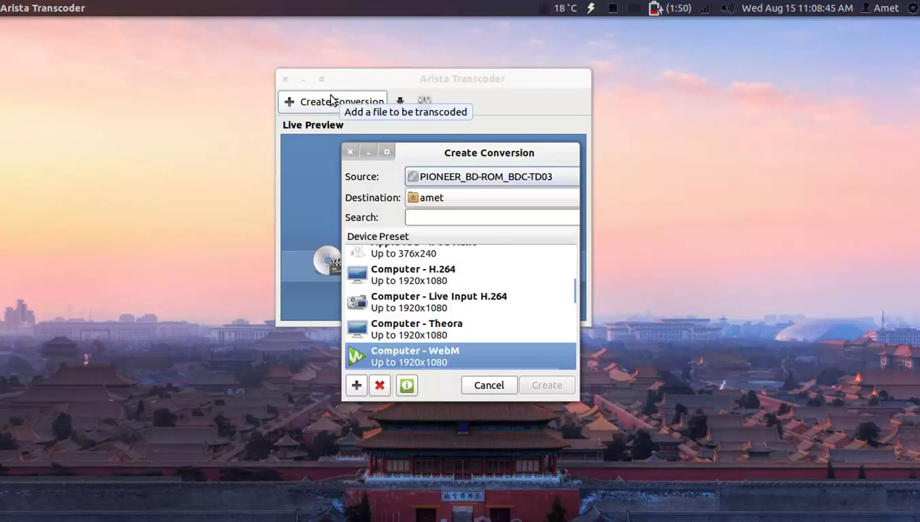
{"action": "left_click", "coordinate": [415, 177]}
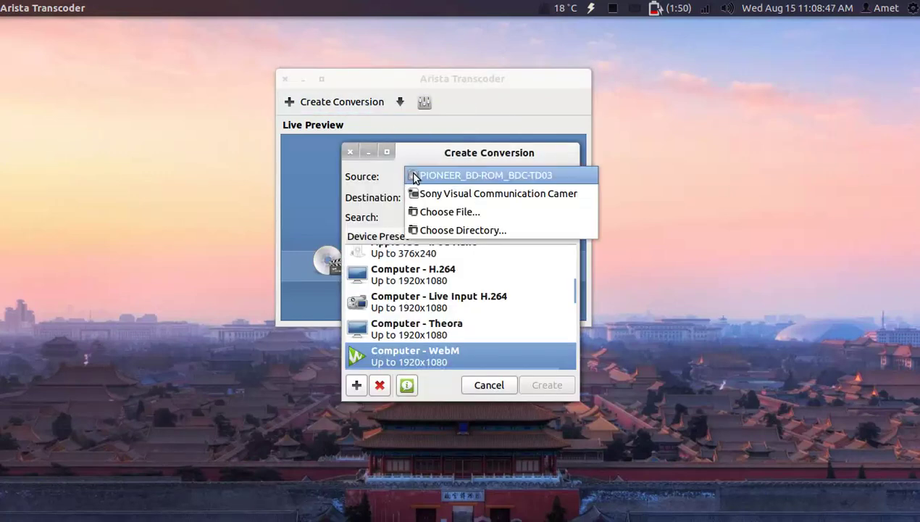
{"action": "left_click", "coordinate": [427, 212]}
{"action": "left_click_drag", "start_coordinate": [742, 182], "coordinate": [724, 366]}
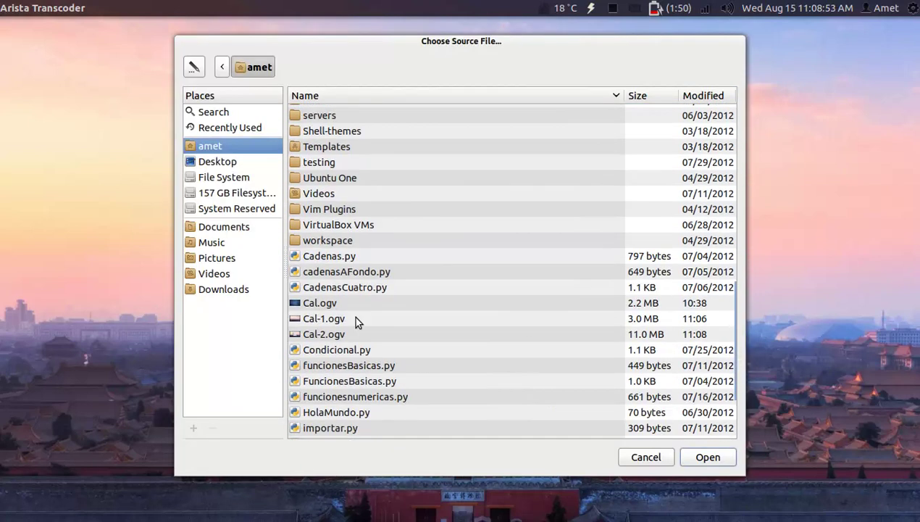
{"action": "left_click", "coordinate": [327, 305]}
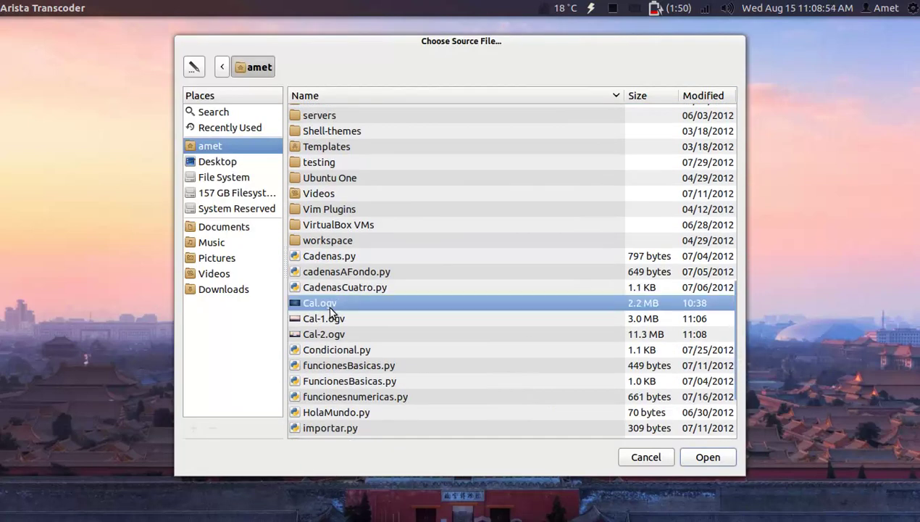
{"action": "left_click", "coordinate": [685, 457]}
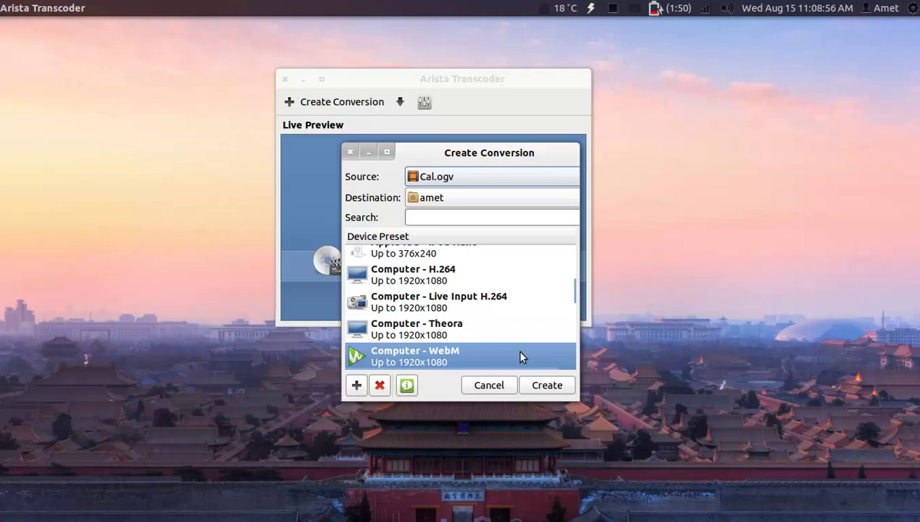
Create the conversion to the Desktop with the Computer - WebM preset, and close the transcoder once the job is done
{"action": "left_click", "coordinate": [468, 202]}
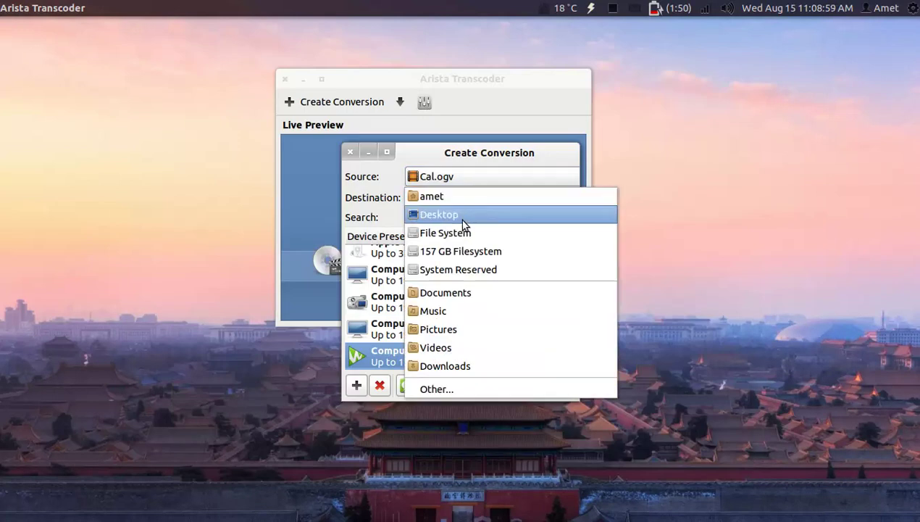
{"action": "left_click", "coordinate": [462, 216]}
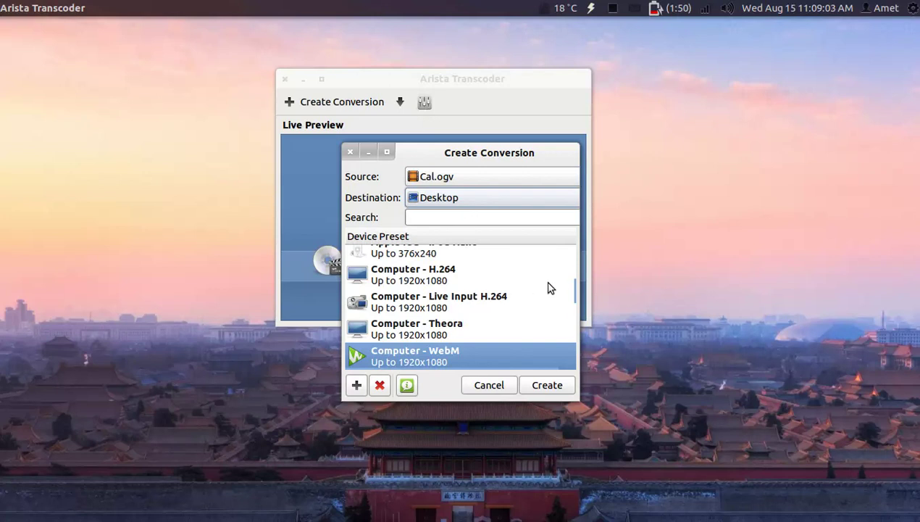
{"action": "scroll", "coordinate": [579, 289], "scroll_direction": "down", "scroll_amount": 2}
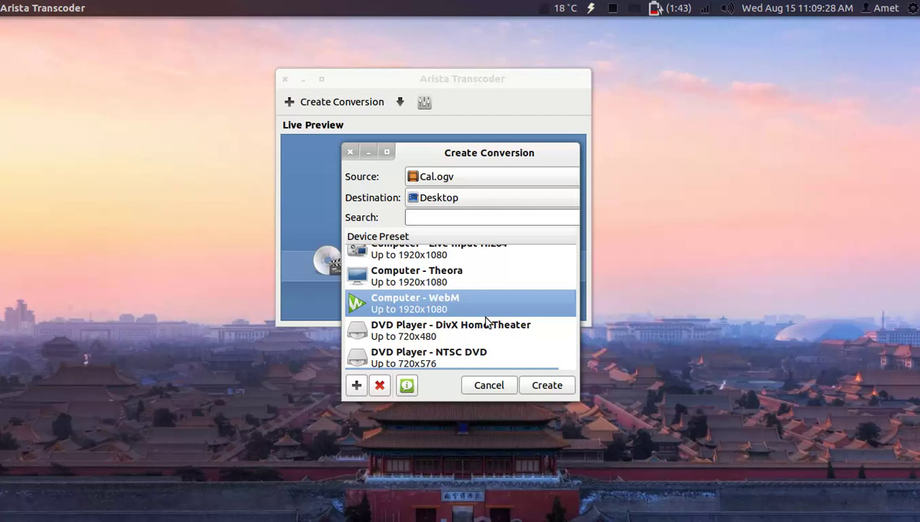
{"action": "left_click", "coordinate": [541, 389]}
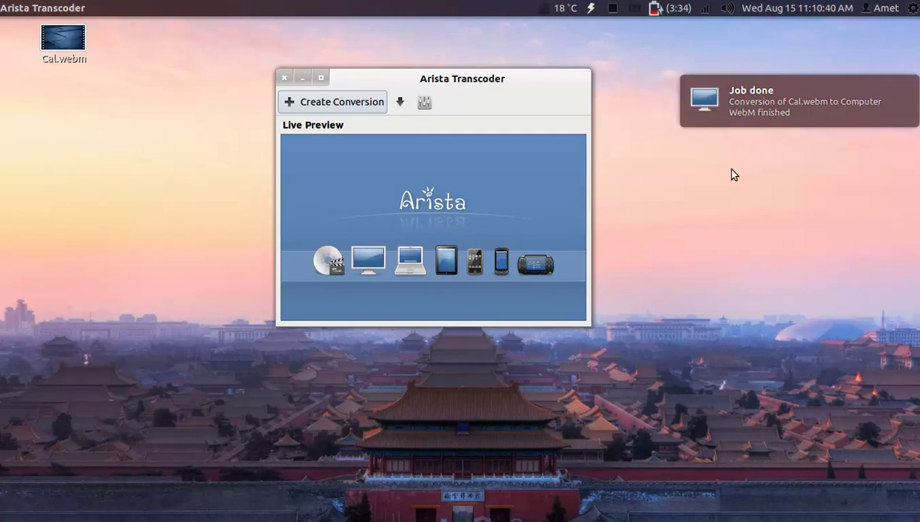
{"action": "left_click", "coordinate": [284, 78]}
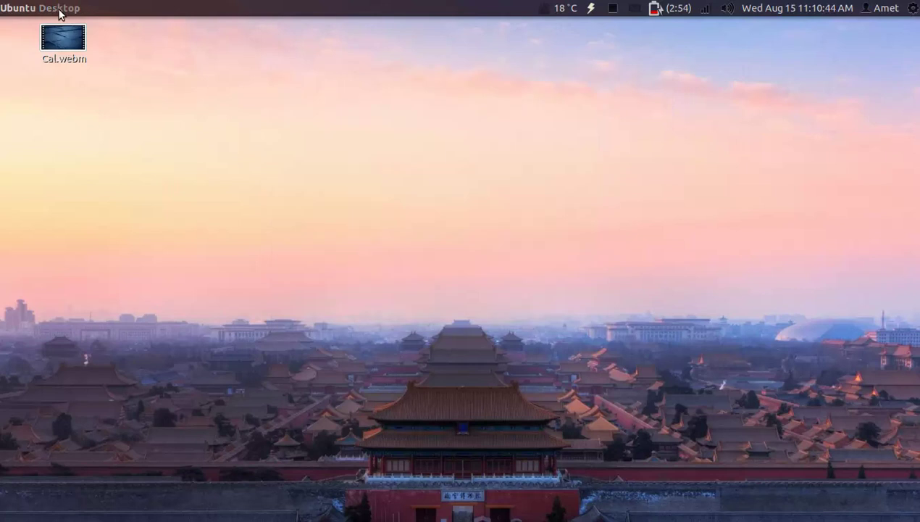
Play the converted video Cal.webm from the desktop with its sound turned down, and close the player
{"action": "double_click", "coordinate": [64, 39]}
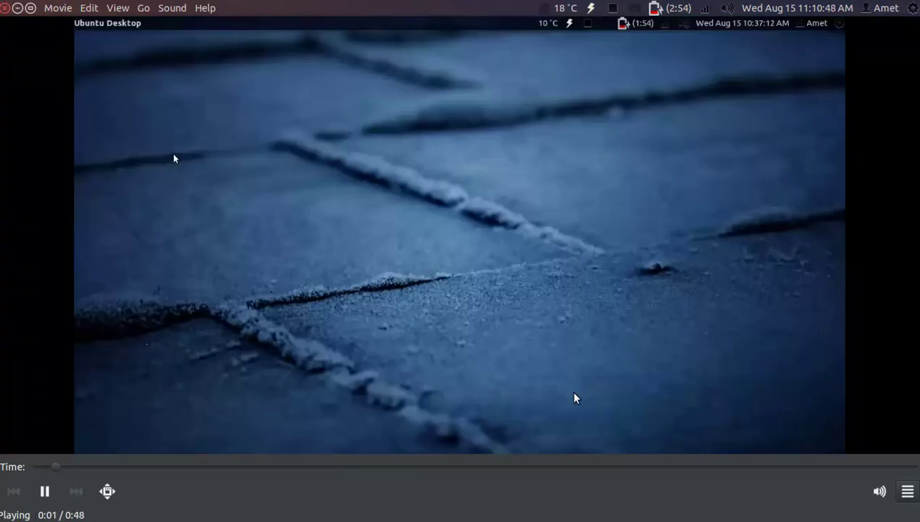
{"action": "left_click", "coordinate": [880, 491]}
{"action": "left_click", "coordinate": [880, 508]}
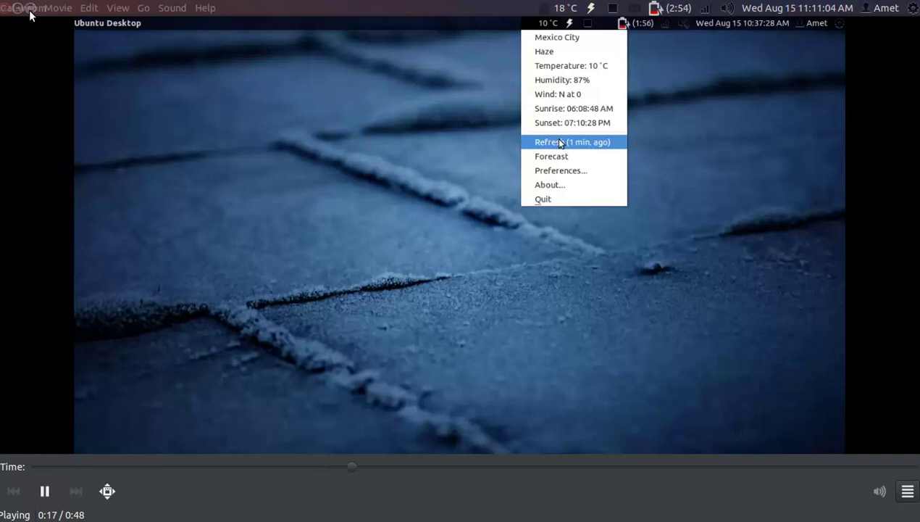
{"action": "left_click", "coordinate": [12, 8]}
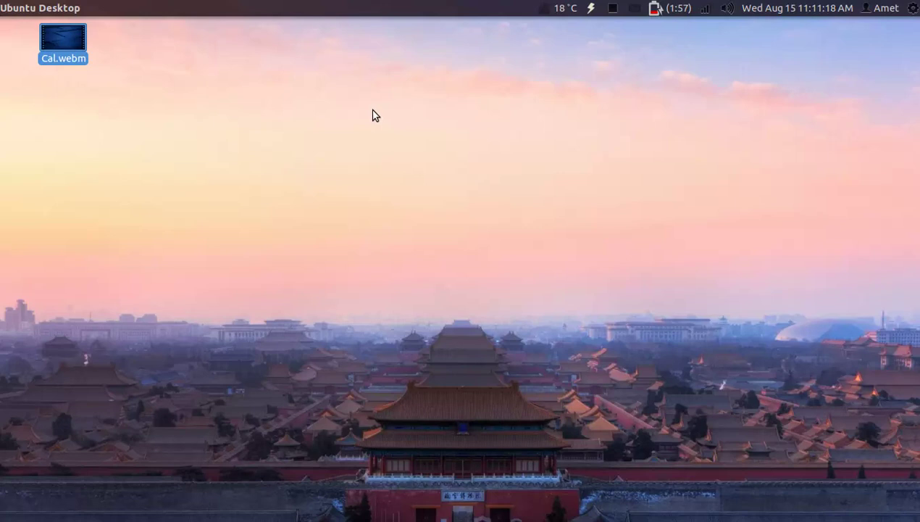
Switch to Ubuntu Software Center, view the Arista Transcoder page, and close the window
{"action": "mouse_move", "coordinate": [3, 90]}
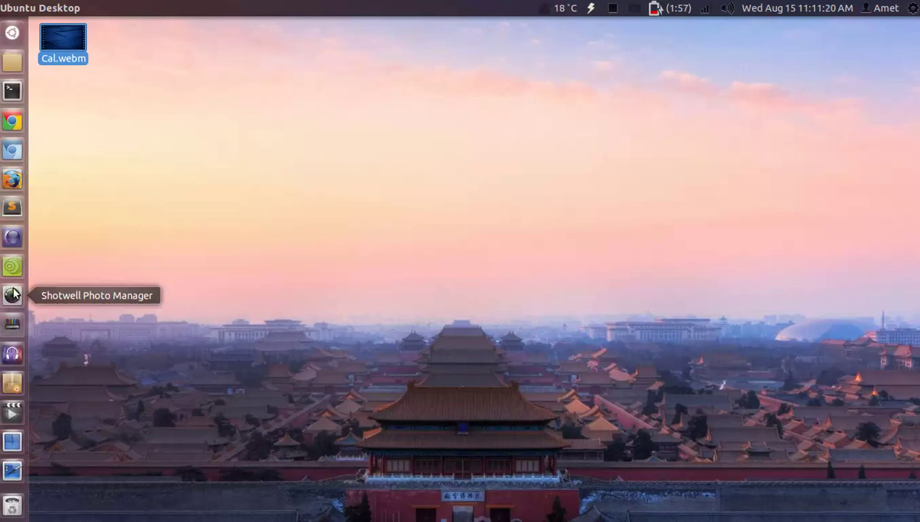
{"action": "left_click", "coordinate": [13, 384]}
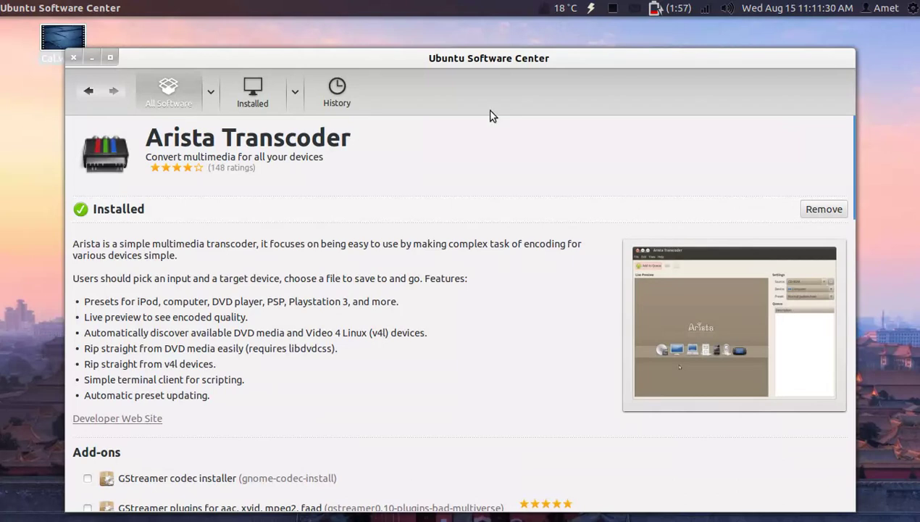
{"action": "left_click", "coordinate": [74, 57]}
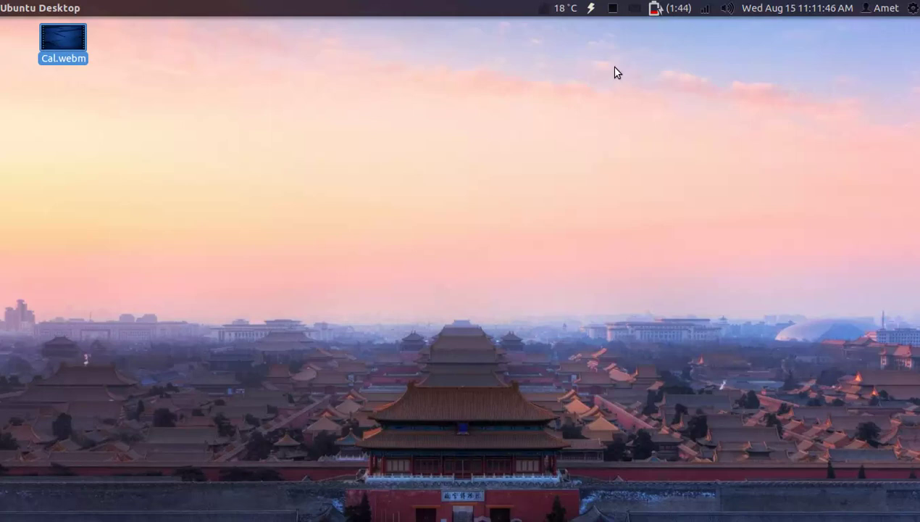
{"action": "left_click", "coordinate": [613, 9]}
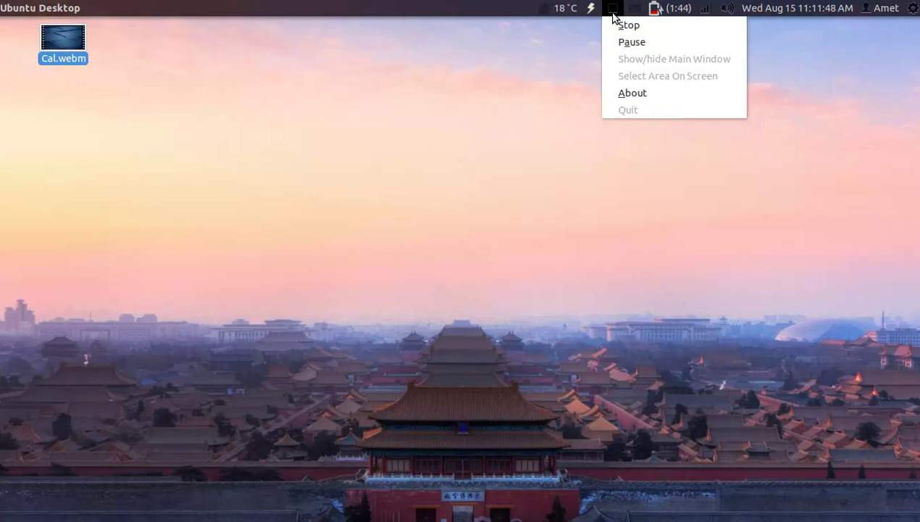